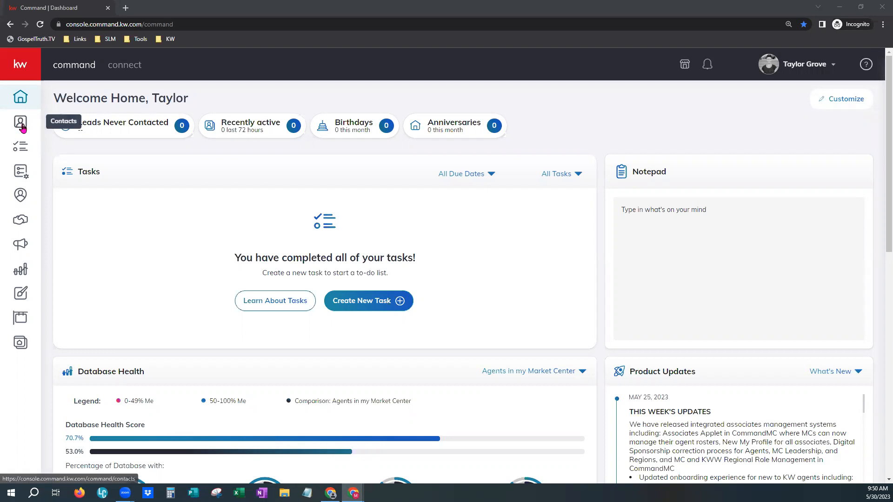
Customize the Contacts table columns so Primary Phone and Primary Email come first and Tags comes last, and apply the order.
click(20, 122)
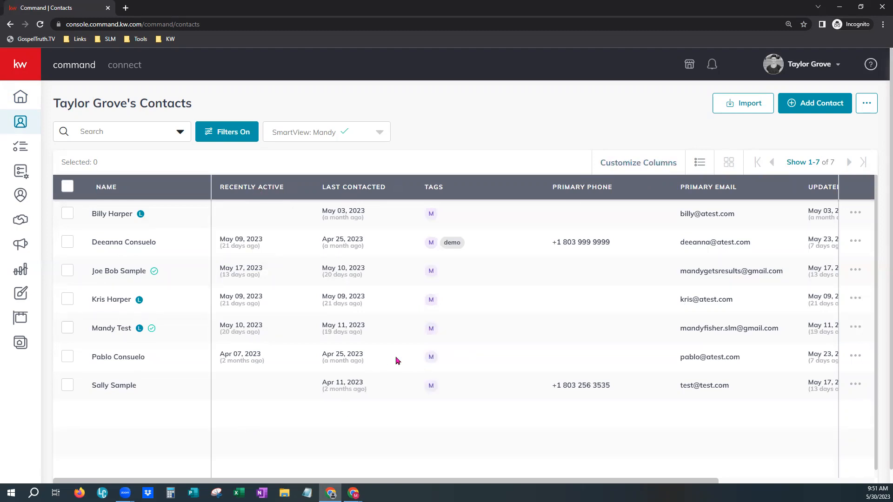
click(635, 166)
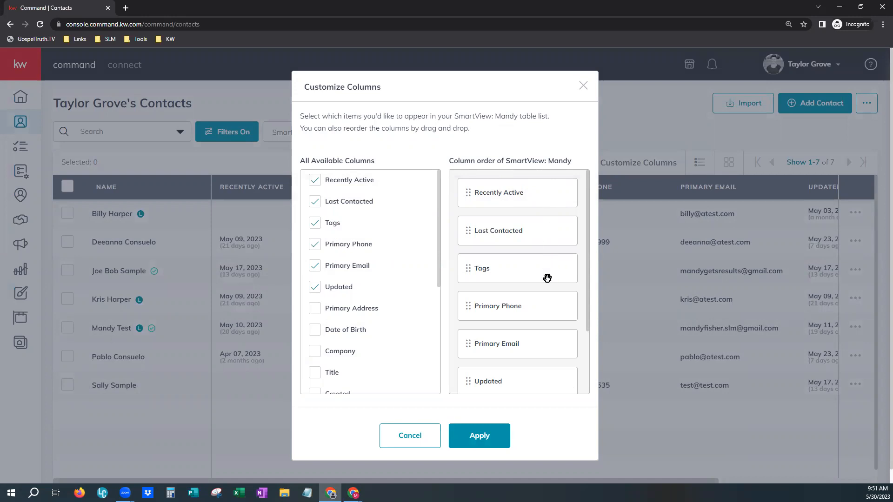
drag(534, 316, 536, 193)
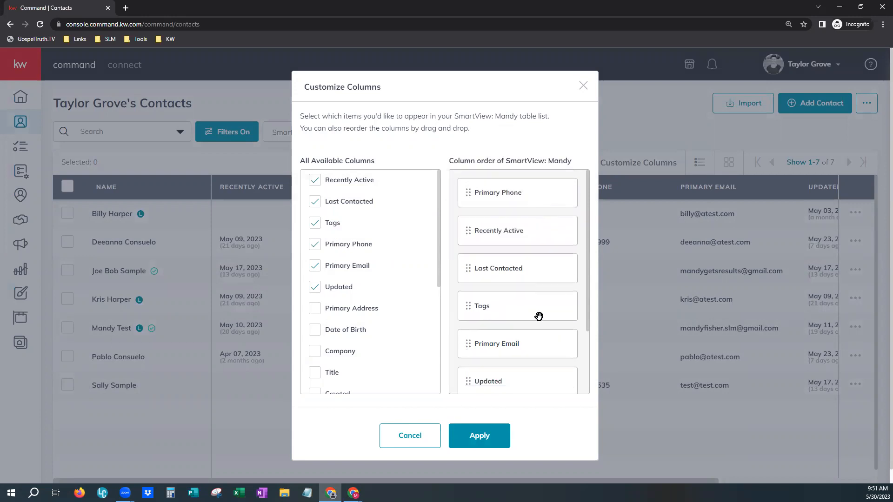
drag(519, 353, 519, 232)
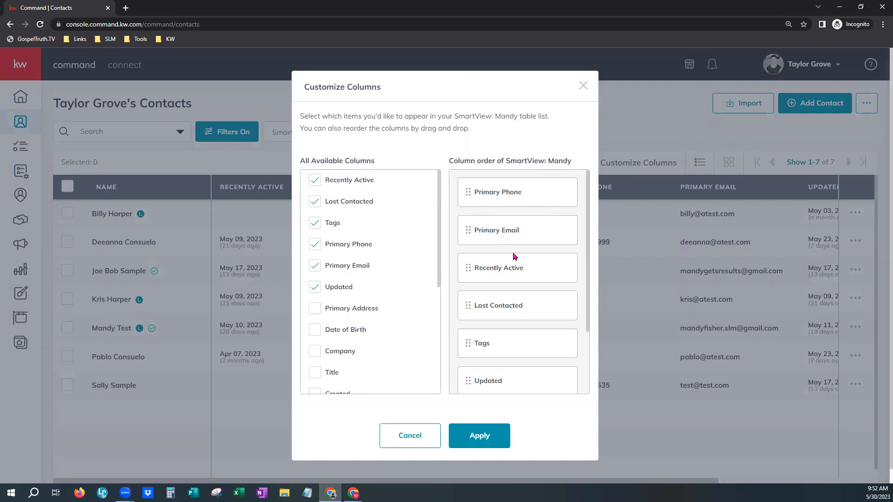
drag(519, 347, 520, 374)
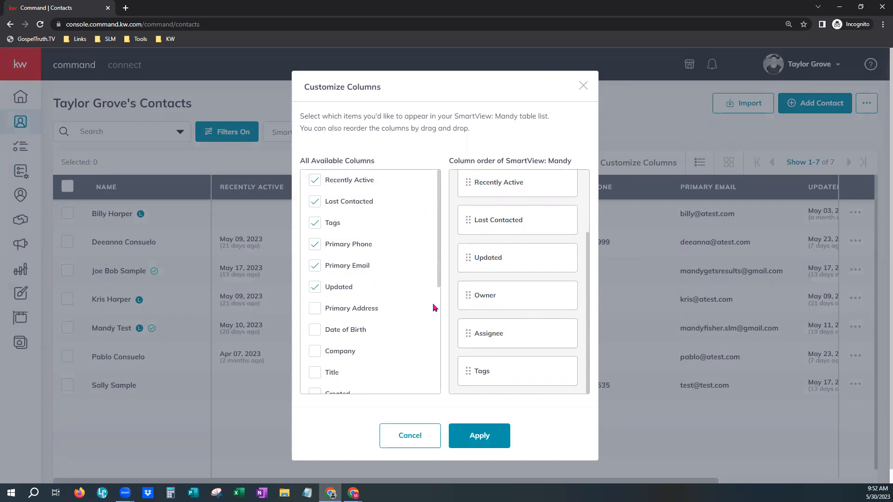
click(488, 437)
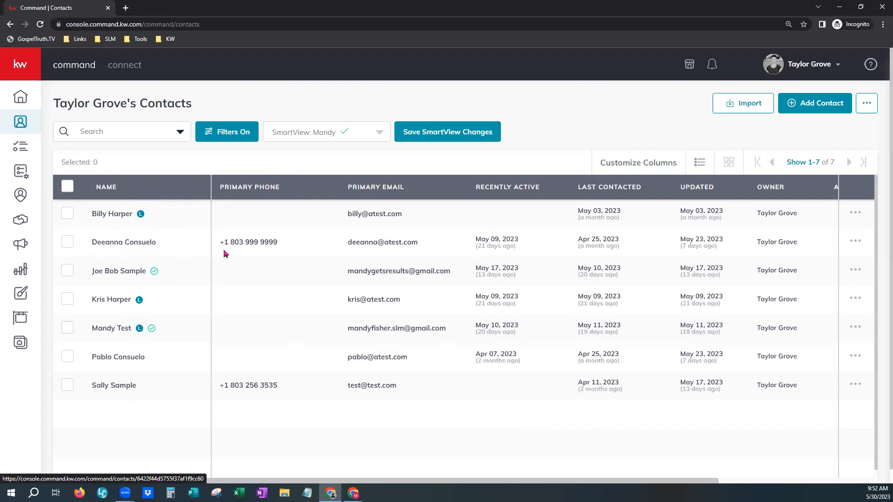
Filter the contacts list to Leads Only and apply the filter.
click(226, 134)
click(750, 112)
click(849, 454)
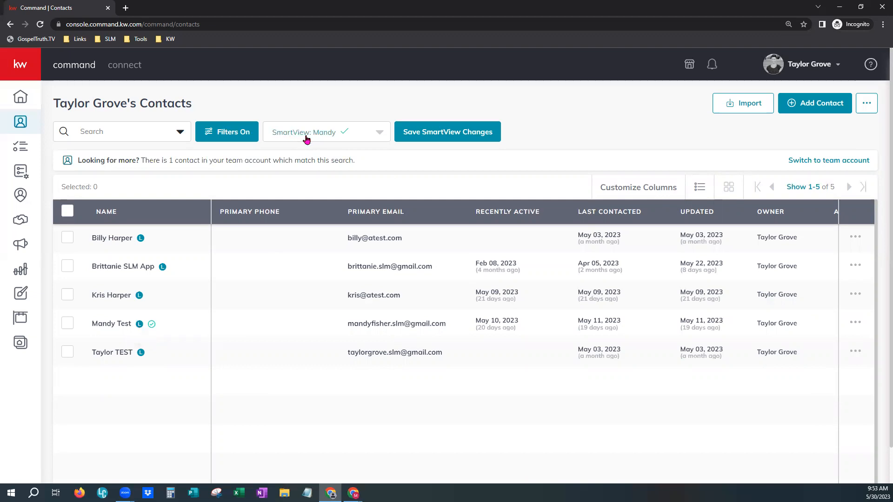
Create a SmartView named "Lead Gen AM" from the current filter and column layout.
click(323, 135)
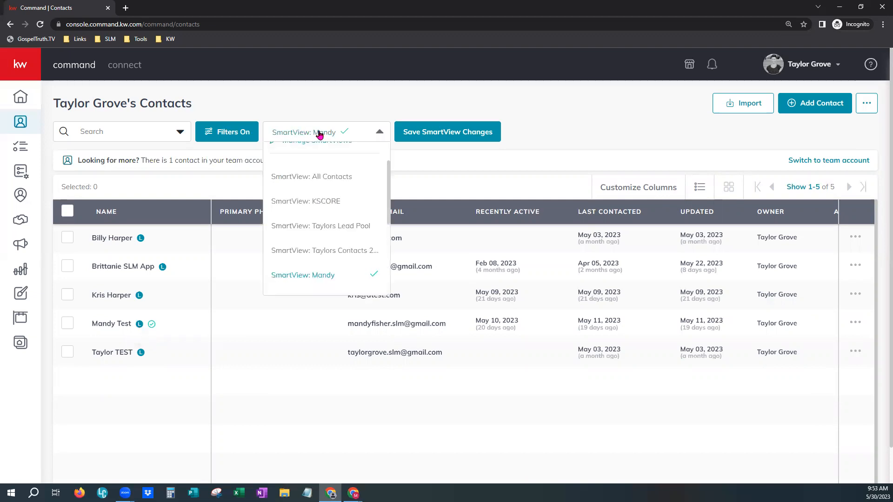
scroll(327, 227, up, 1)
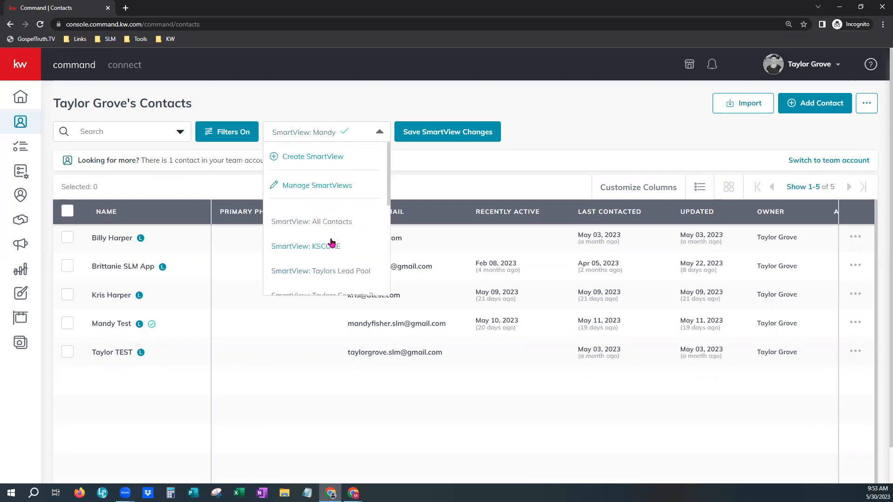
click(293, 158)
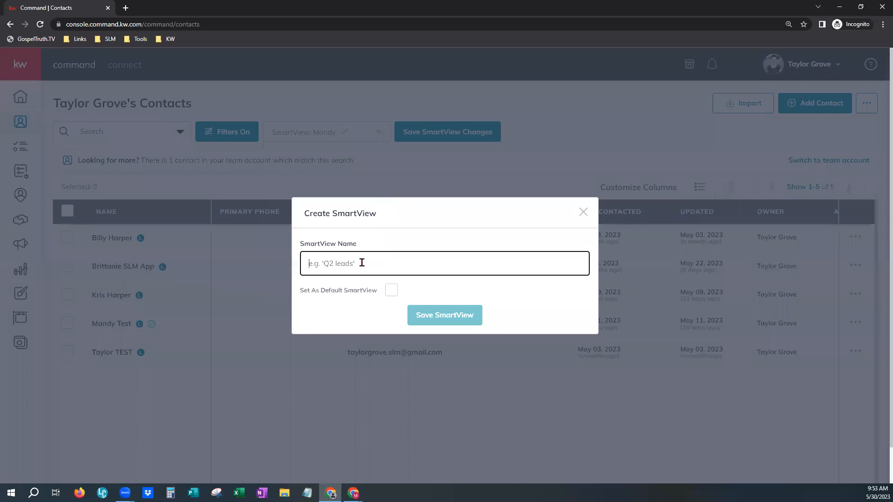
text(Lead M)
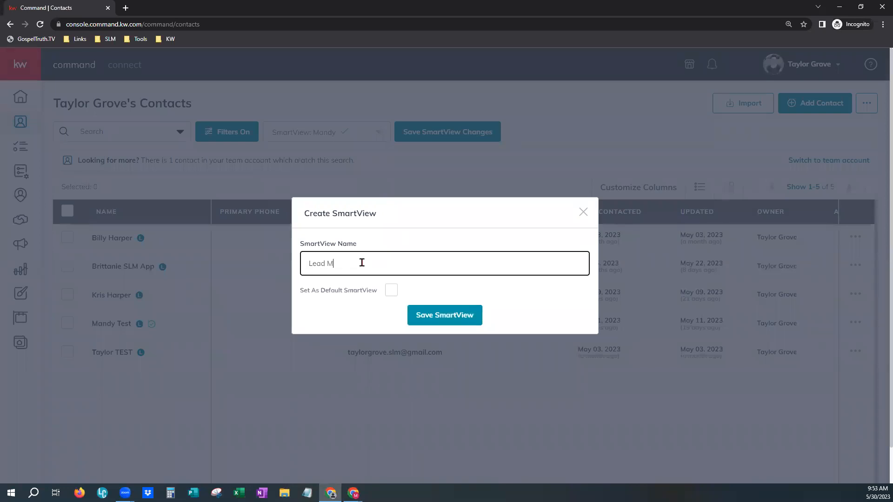
key(BackSpace)
text(Gen AM)
click(452, 316)
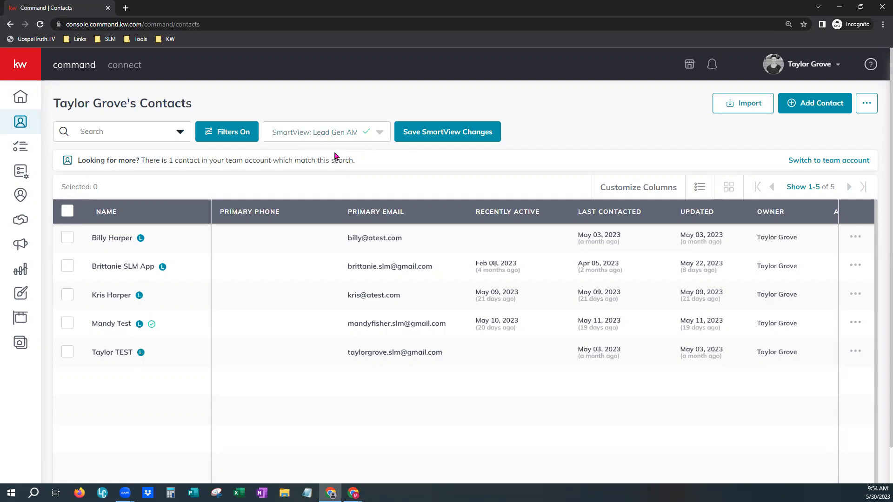
Compare the previously used SmartView with Lead Gen AM by loading each one in turn.
click(331, 134)
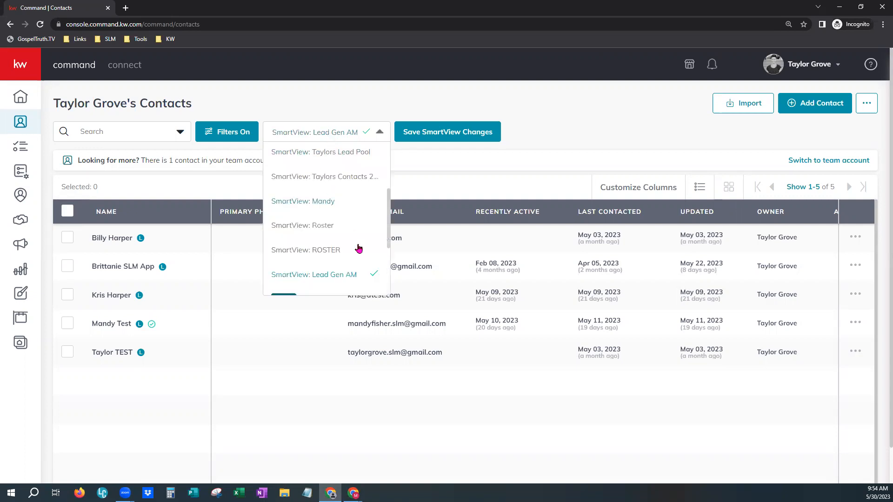
click(327, 201)
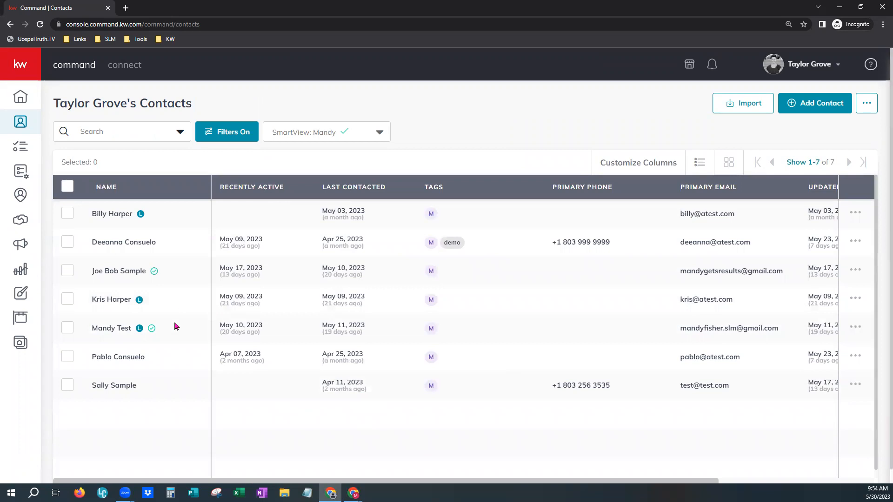
click(353, 135)
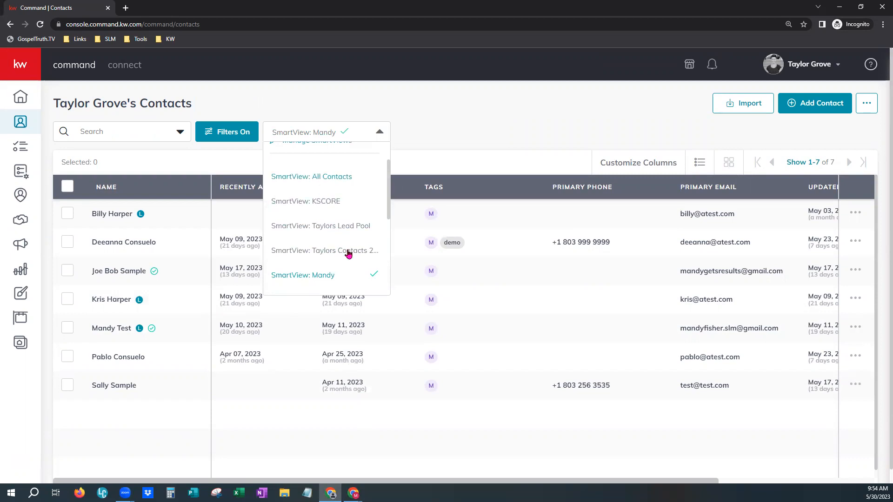
scroll(348, 264, down, 1)
scroll(348, 264, down, 2)
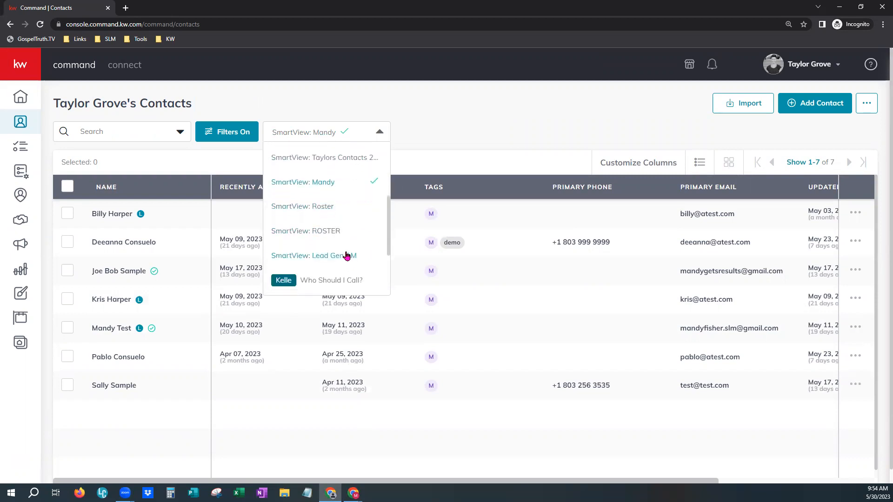
click(337, 258)
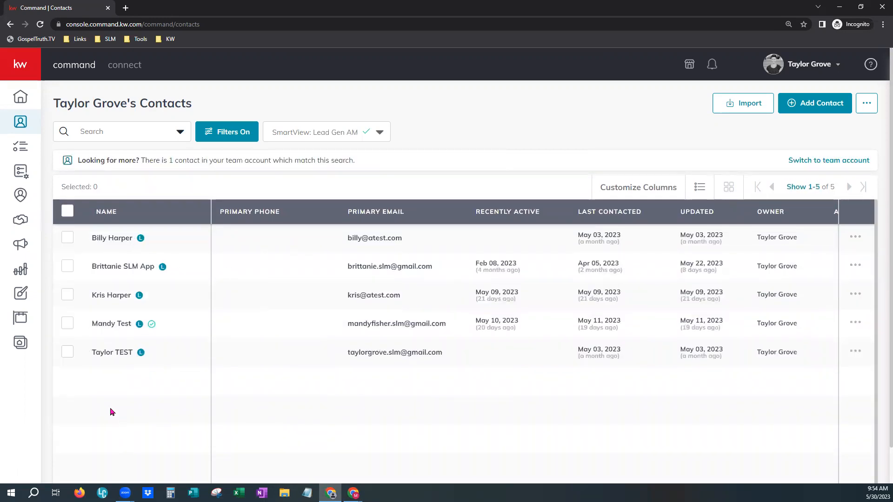
Clear all contact filters, set Branded To Me to No, and apply the change.
click(210, 134)
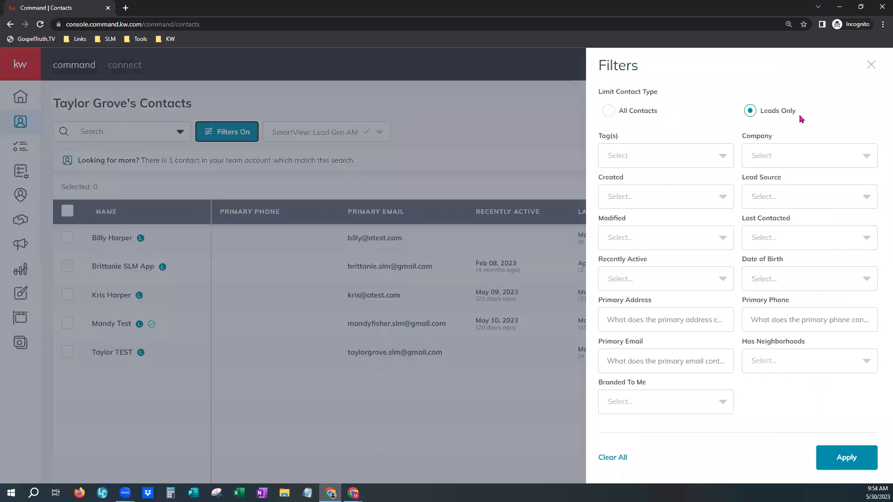
click(620, 460)
click(652, 410)
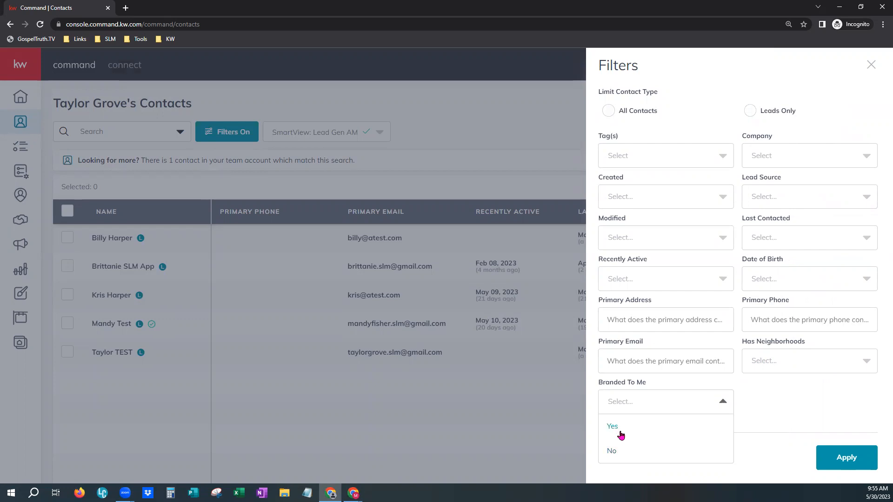
click(621, 458)
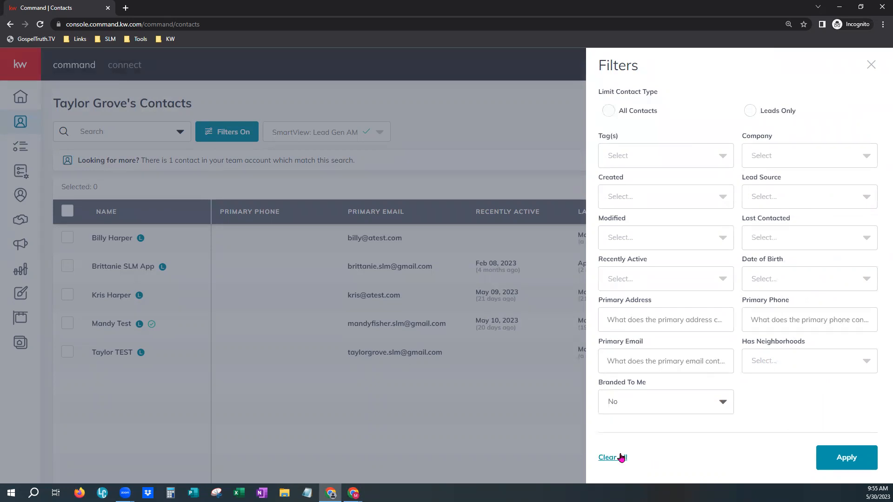
click(853, 454)
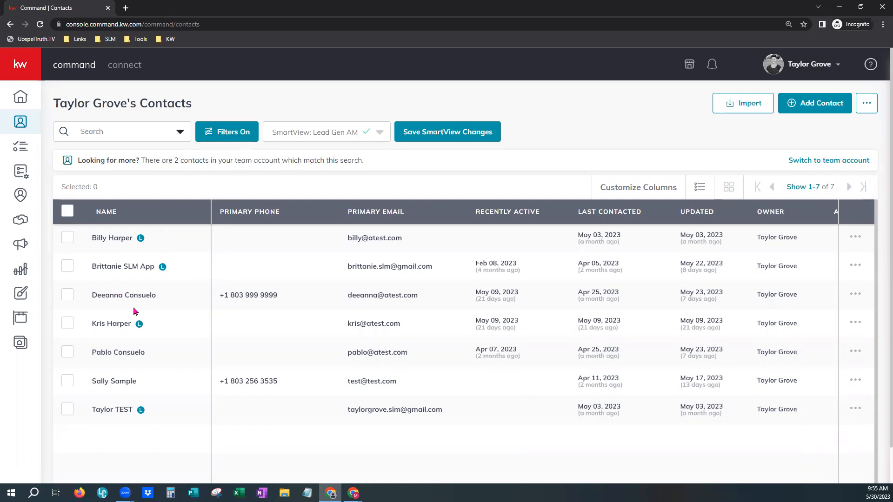
Reload the Lead Gen AM SmartView to discard the unsaved filter changes.
click(351, 132)
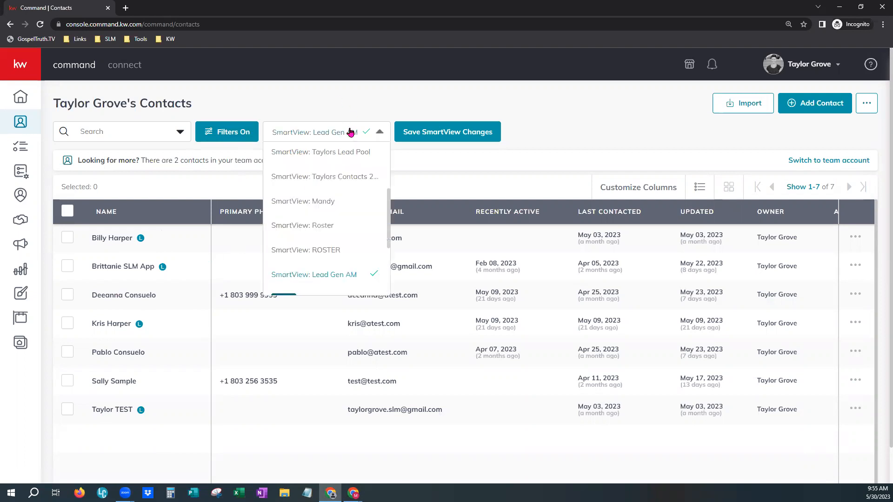
scroll(350, 186, up, 3)
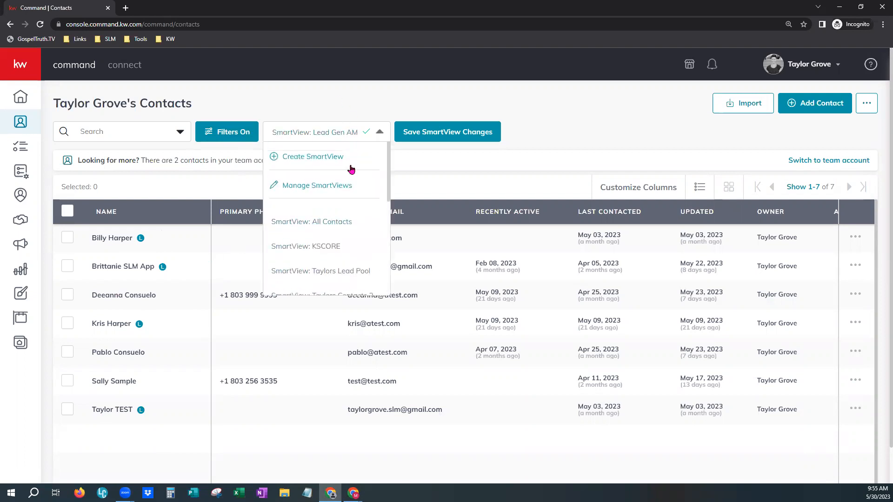
click(377, 99)
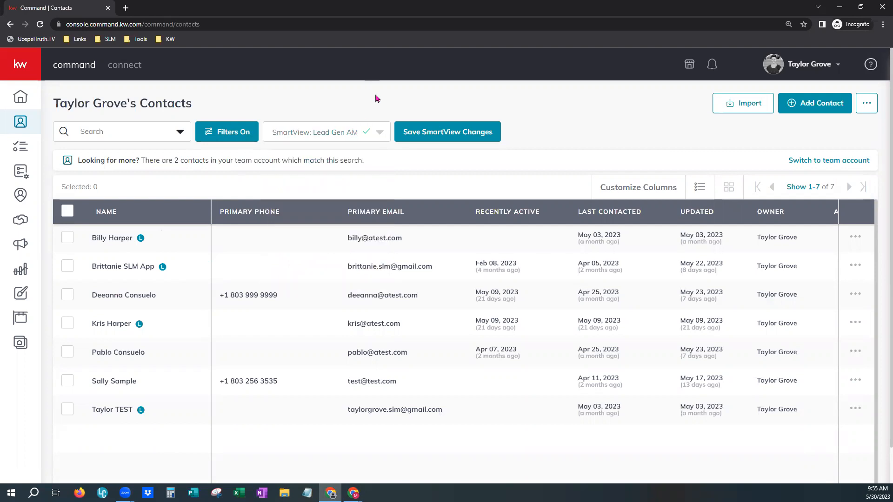
click(312, 126)
click(315, 277)
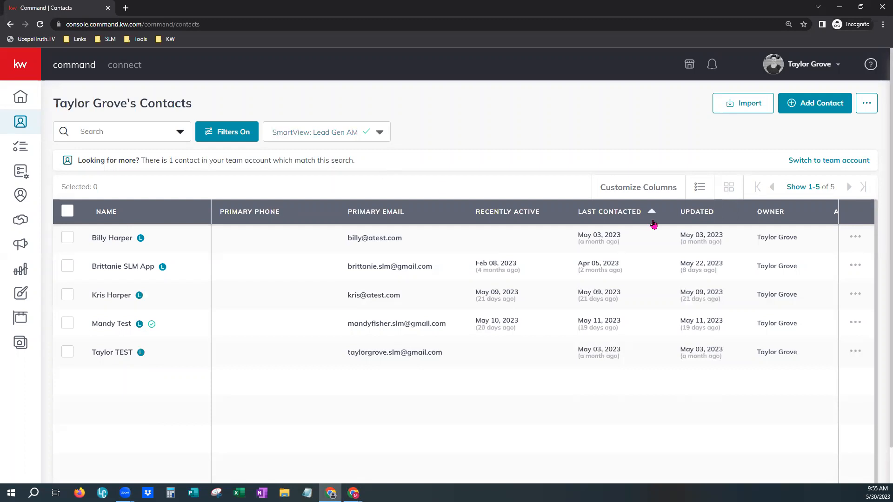
Add the Facebook lead source to the Leads Only filter and apply it to the contacts list.
click(234, 136)
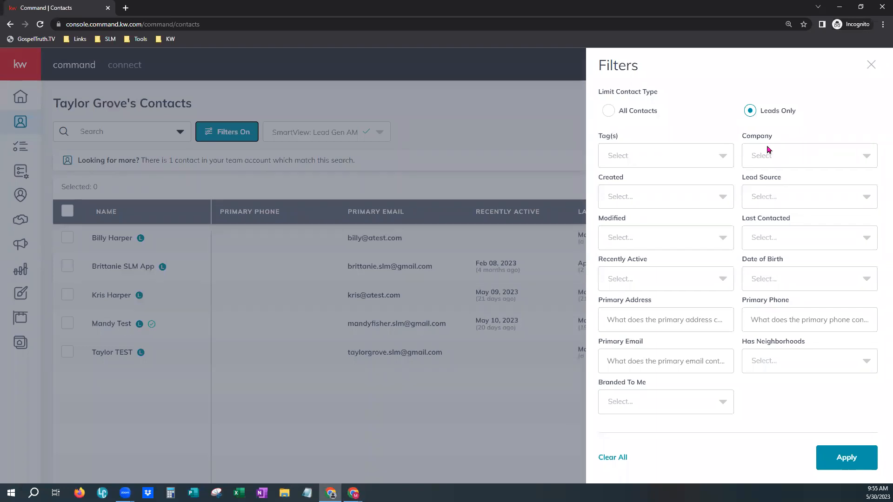
click(770, 202)
scroll(831, 274, down, 2)
scroll(833, 273, down, 5)
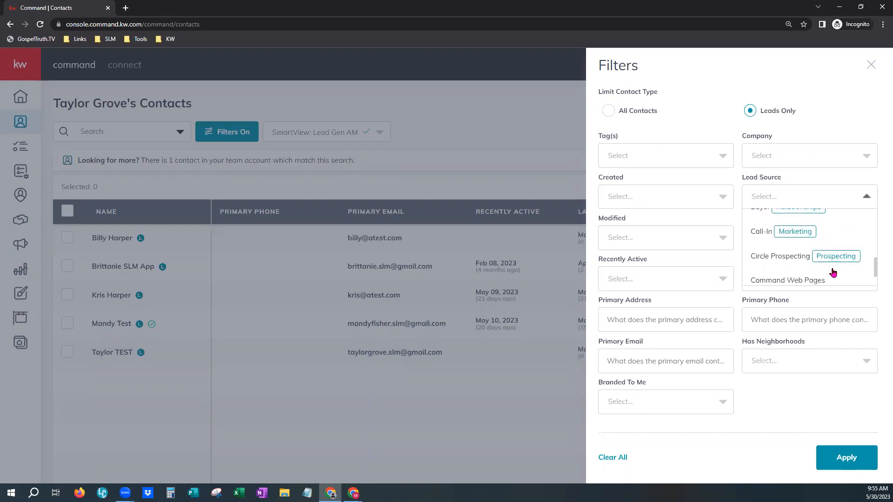
scroll(833, 270, down, 6)
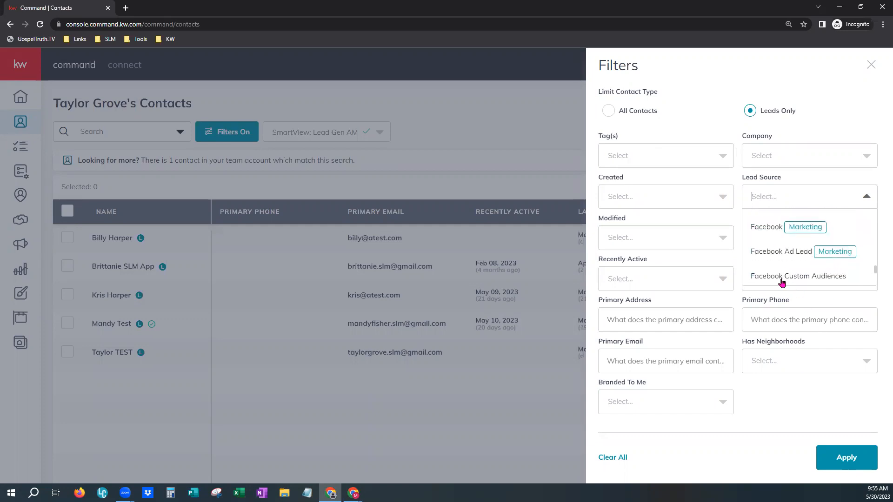
scroll(775, 242, up, 1)
click(776, 264)
click(837, 457)
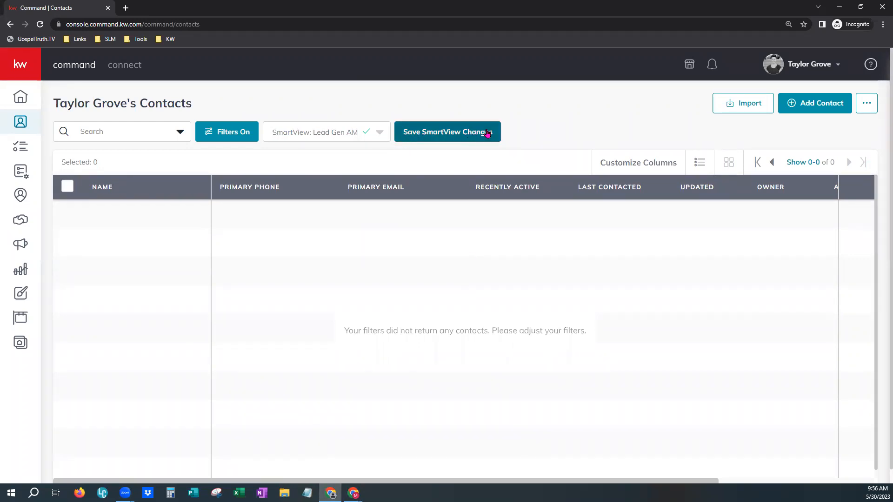
In SmartView management, try All Contacts as the new default, reselect the current default, and close without applying.
click(356, 140)
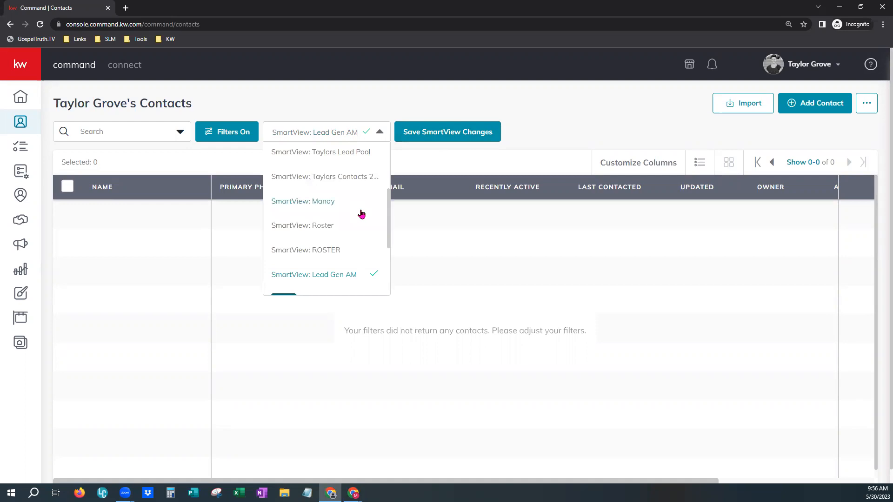
scroll(362, 214, up, 3)
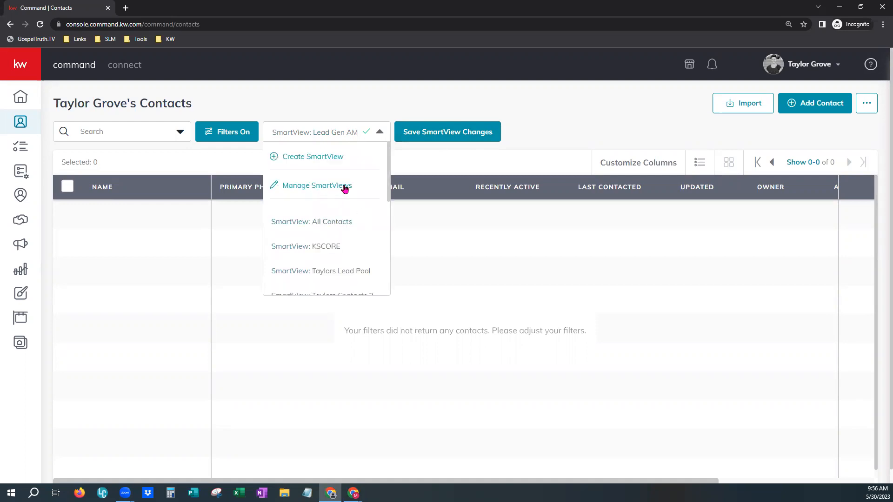
click(332, 186)
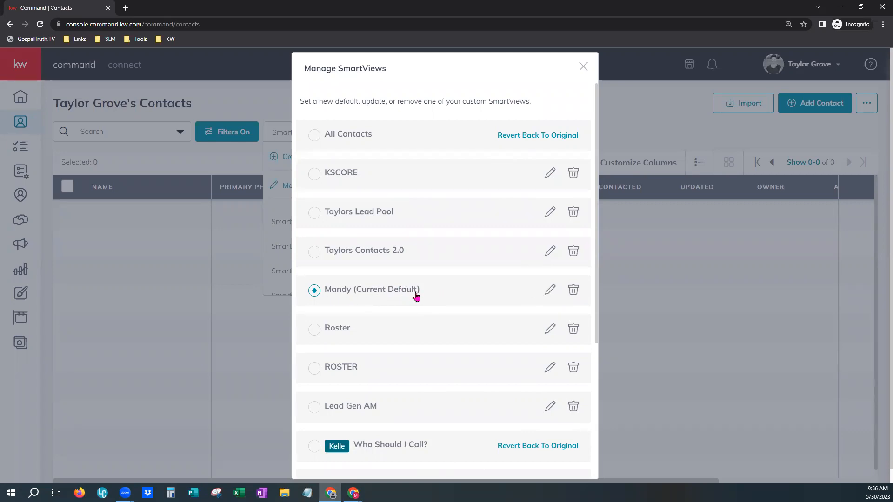
scroll(471, 363, down, 1)
scroll(412, 341, up, 1)
click(314, 135)
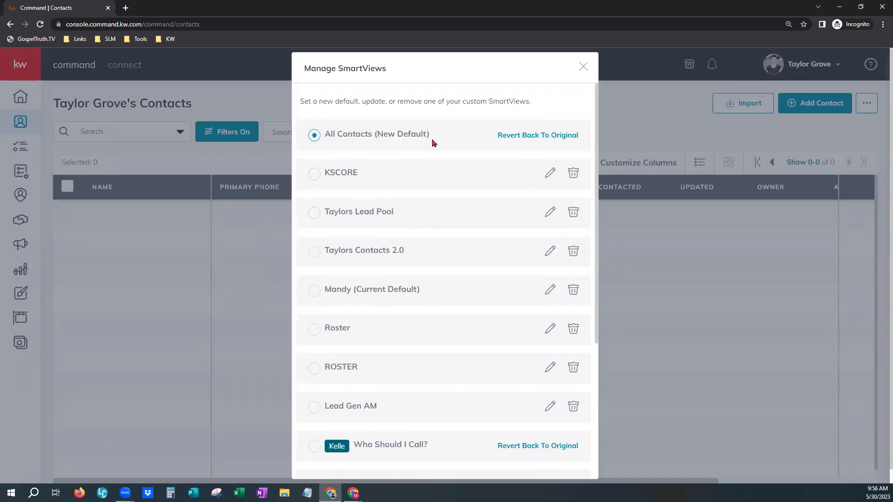
click(313, 291)
scroll(516, 461, down, 5)
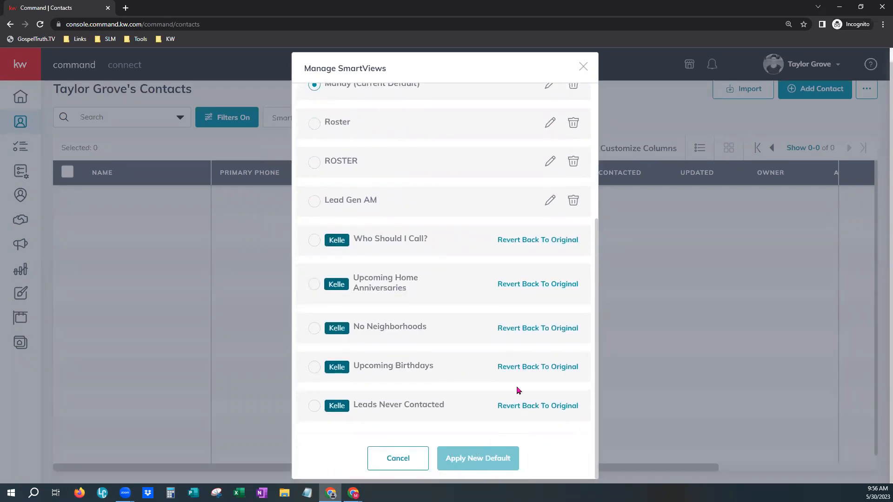
scroll(521, 354, up, 5)
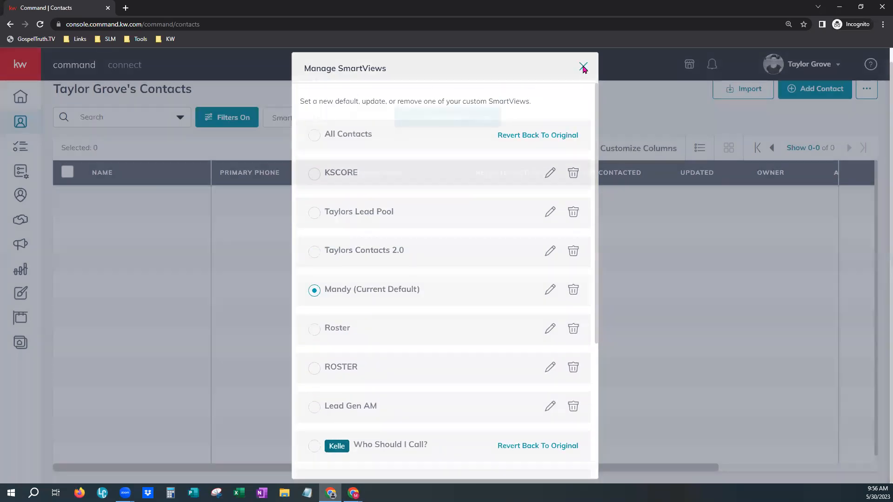
click(583, 69)
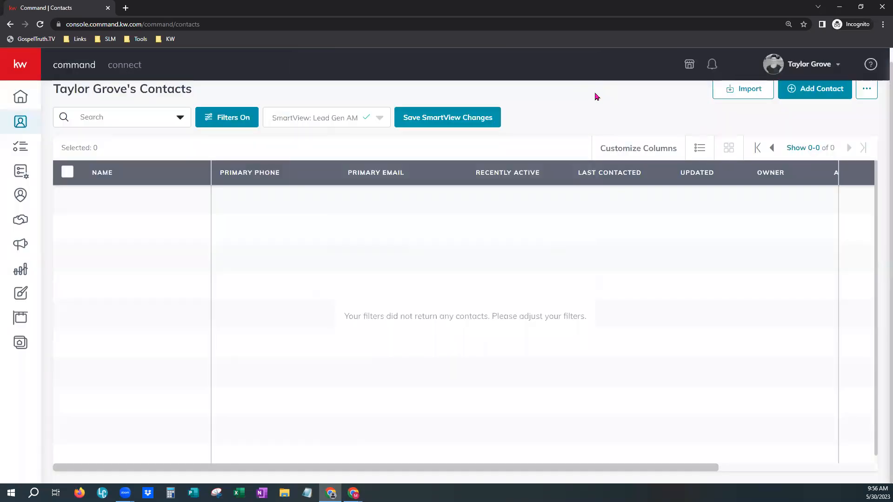
Review the active contact filters and close them without making changes.
click(200, 123)
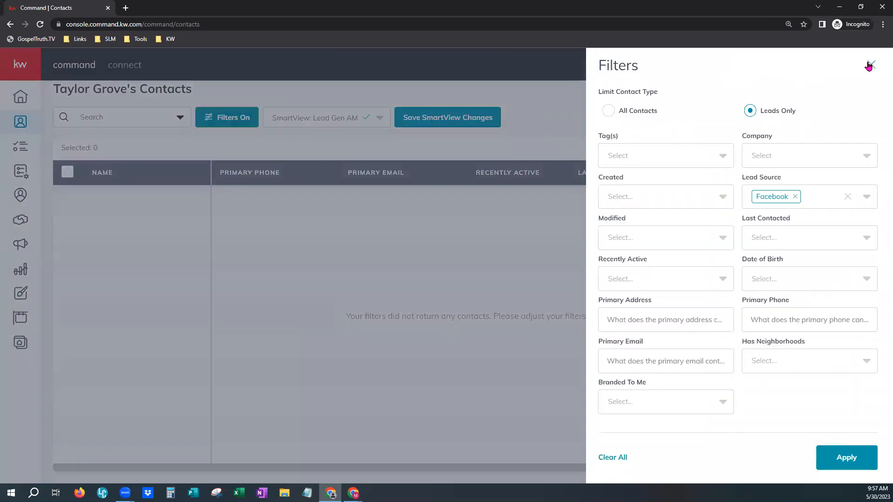
click(868, 65)
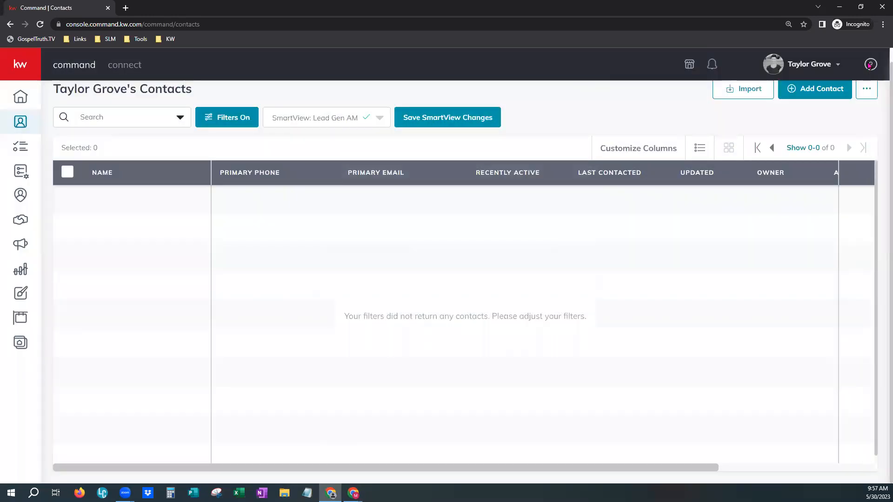